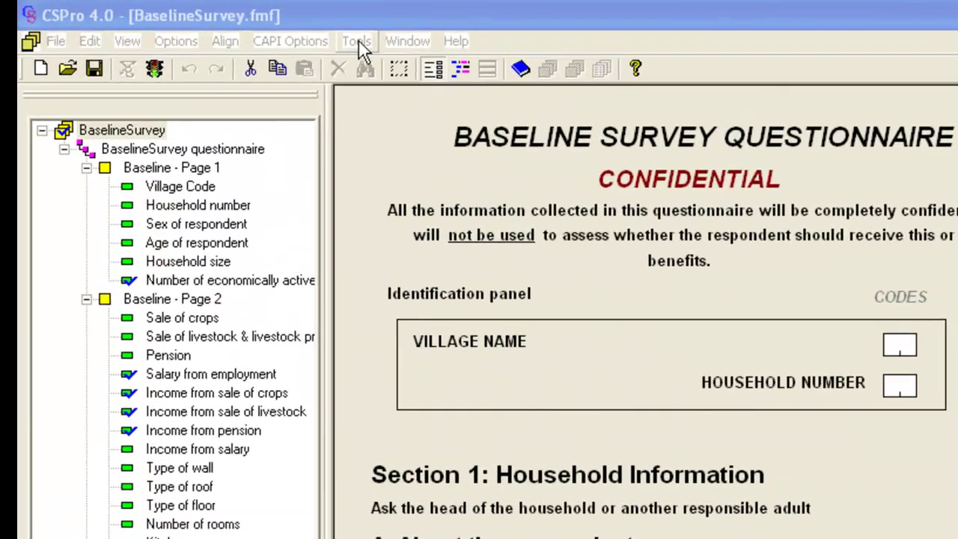
Open the Tools menu, then show the CSPro 4.0 program group under Start > All Programs
{"action": "left_click", "coordinate": [283, 19]}
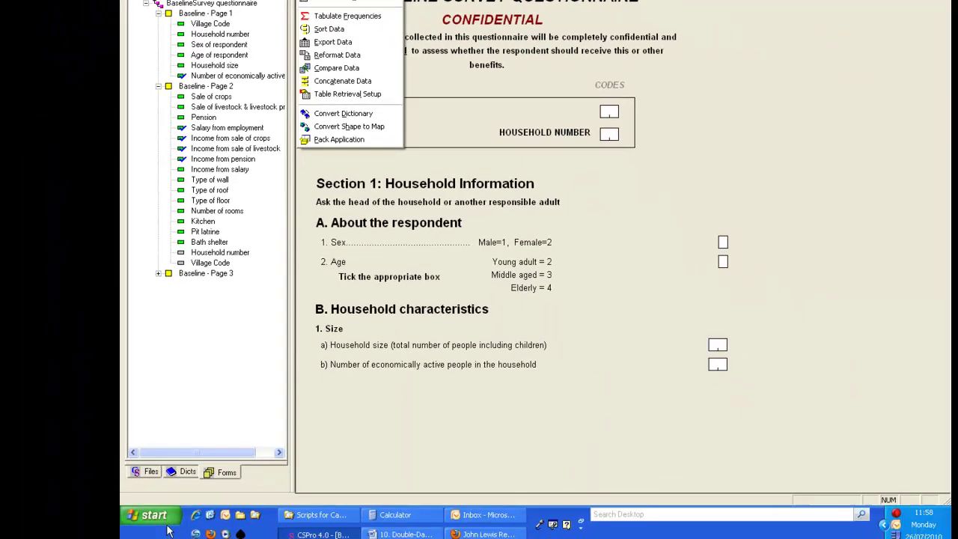
{"action": "left_click", "coordinate": [155, 516]}
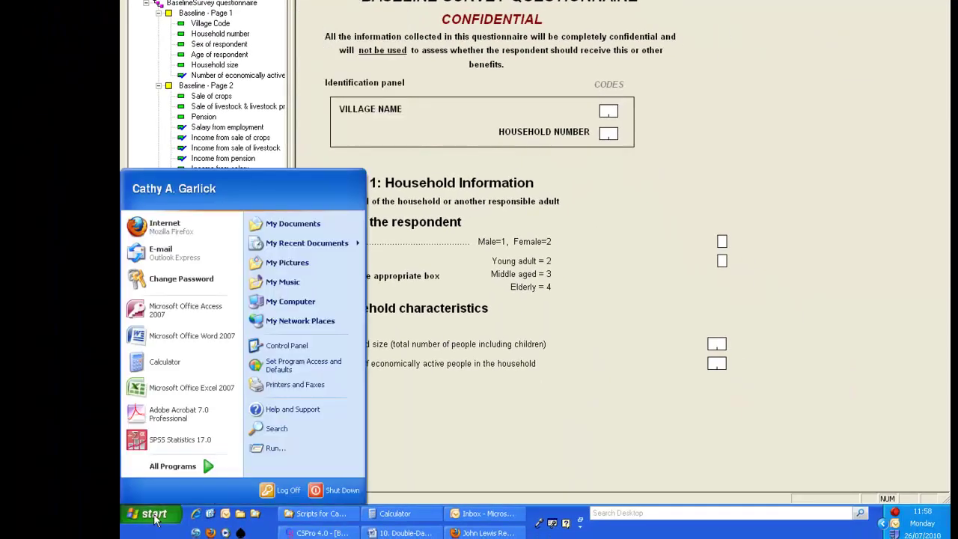
{"action": "left_click", "coordinate": [179, 467]}
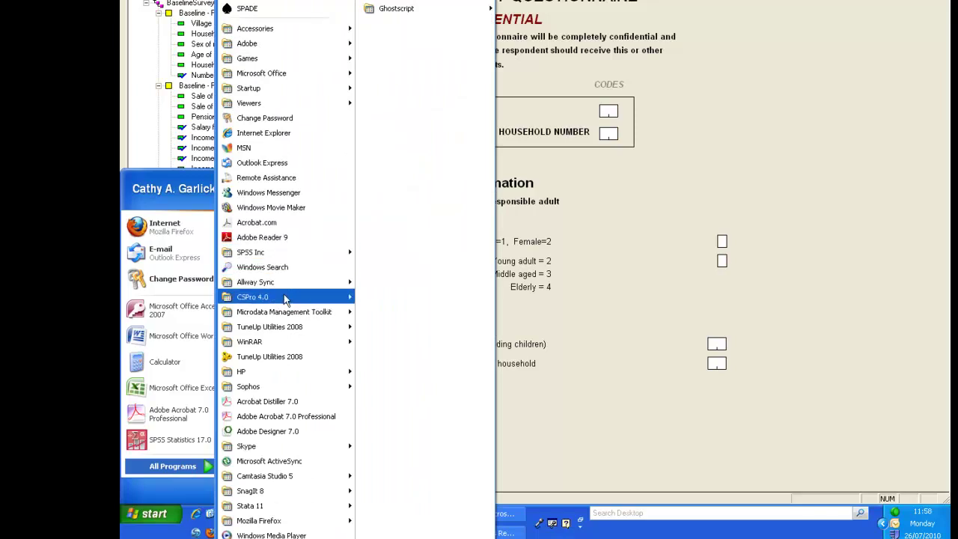
{"action": "mouse_move", "coordinate": [285, 299]}
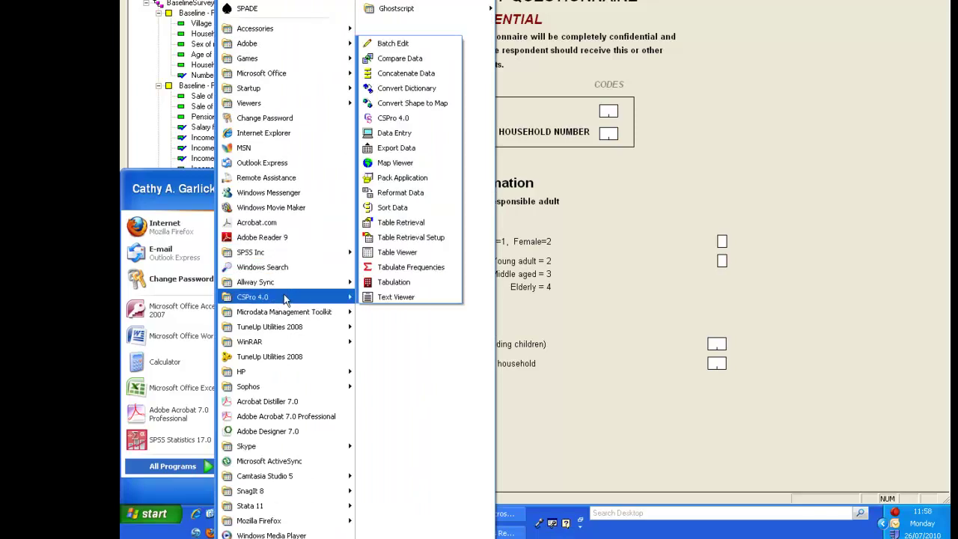
Launch Compare Data on BaselineSurvey.dcf, expand the Household and Activity records, and check all items
{"action": "left_click", "coordinate": [416, 59]}
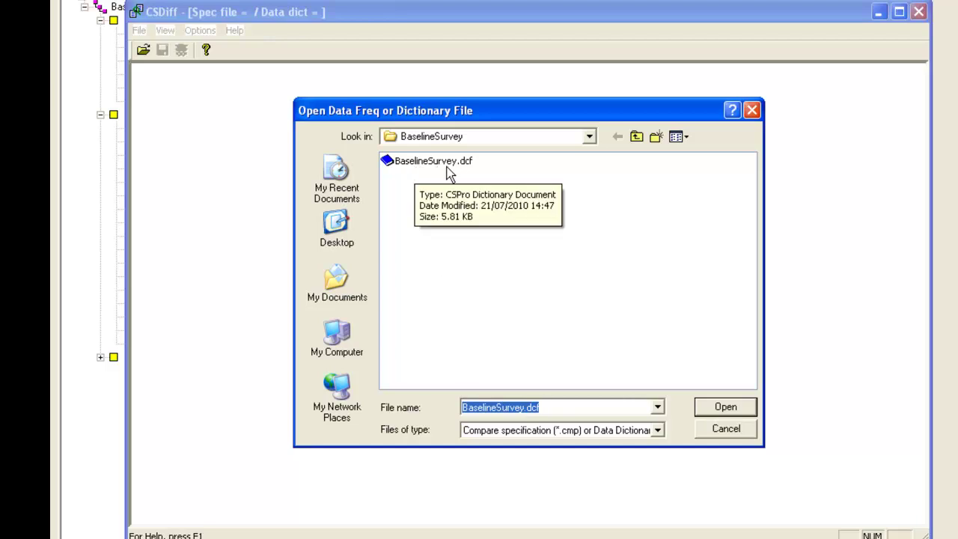
{"action": "left_click", "coordinate": [730, 412]}
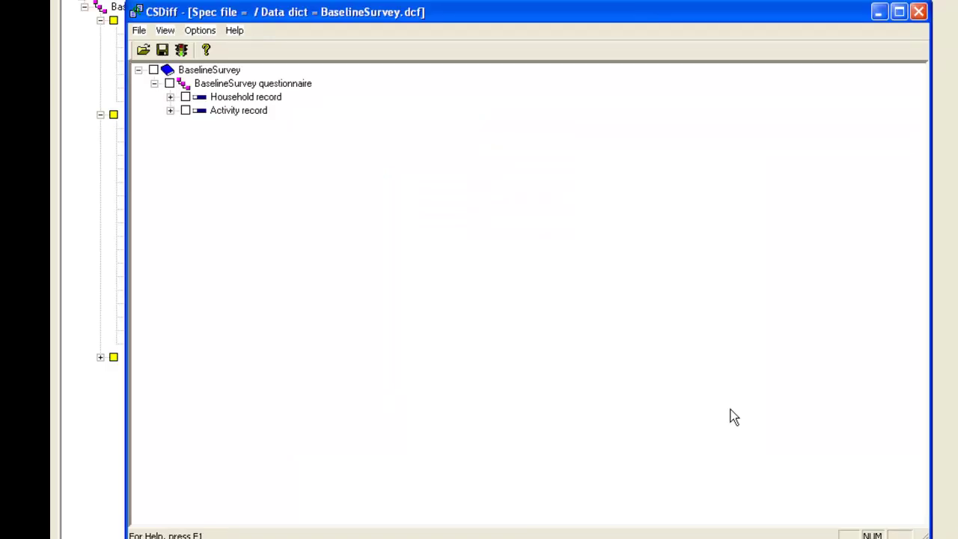
{"action": "left_click", "coordinate": [171, 97]}
{"action": "left_click", "coordinate": [171, 367]}
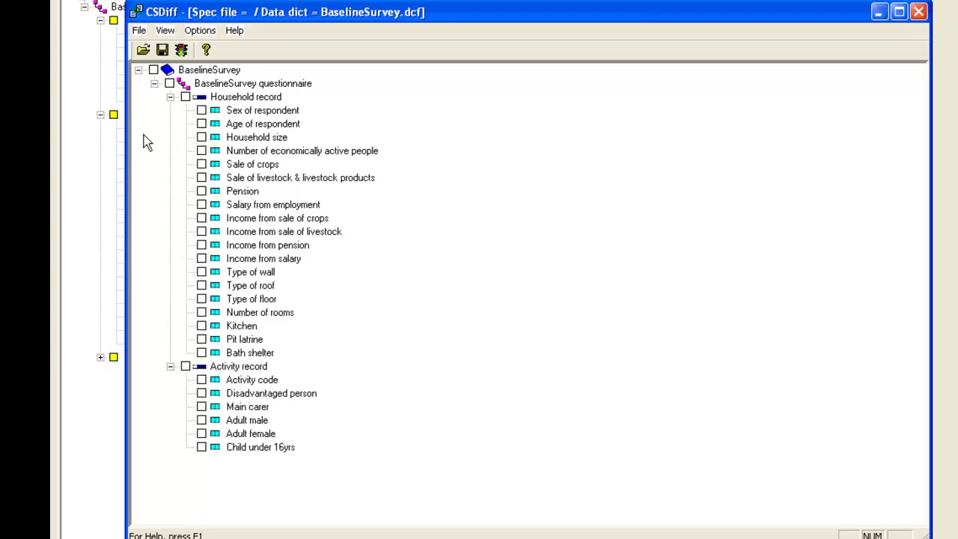
{"action": "left_click", "coordinate": [153, 70]}
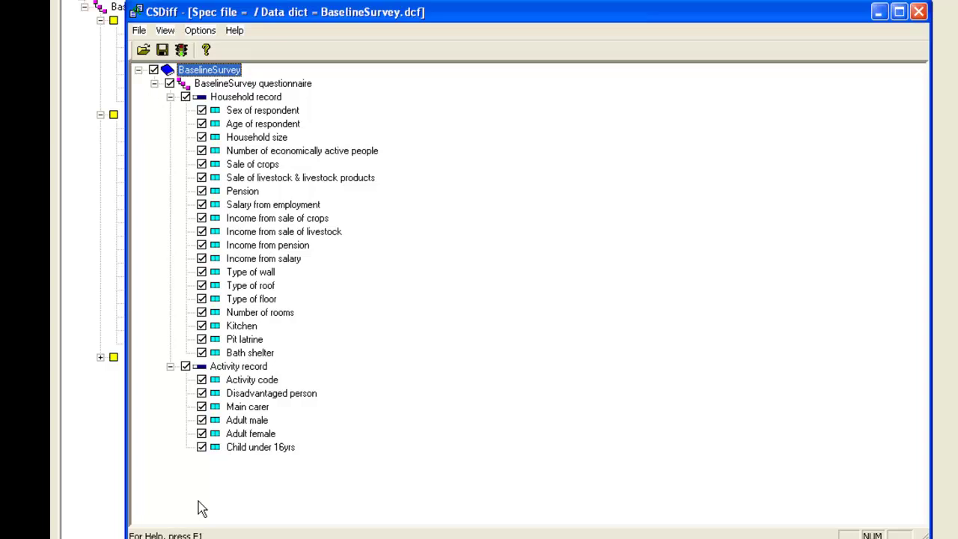
In Run Compare Data, choose 'Compare Input to Reference and Reference to Input'
{"action": "left_click", "coordinate": [181, 51]}
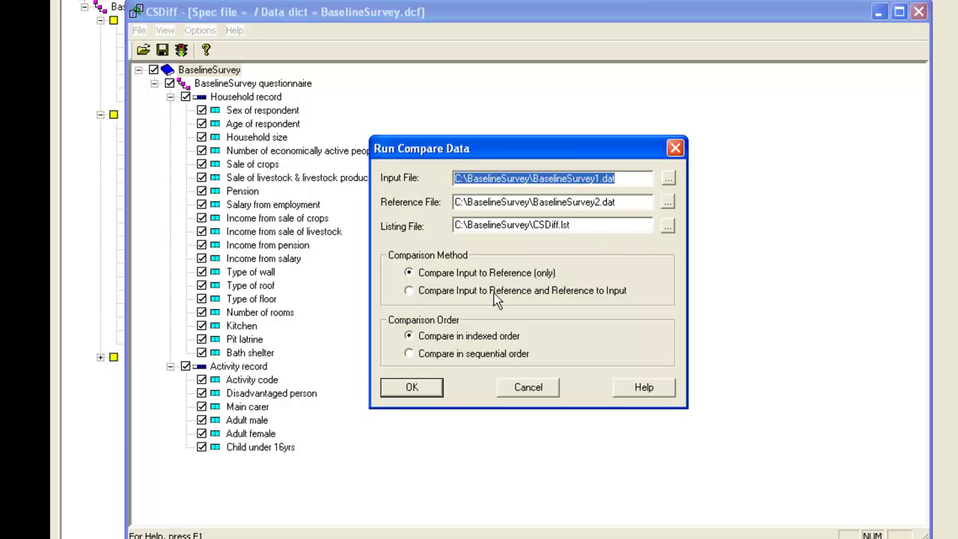
{"action": "left_click", "coordinate": [409, 292]}
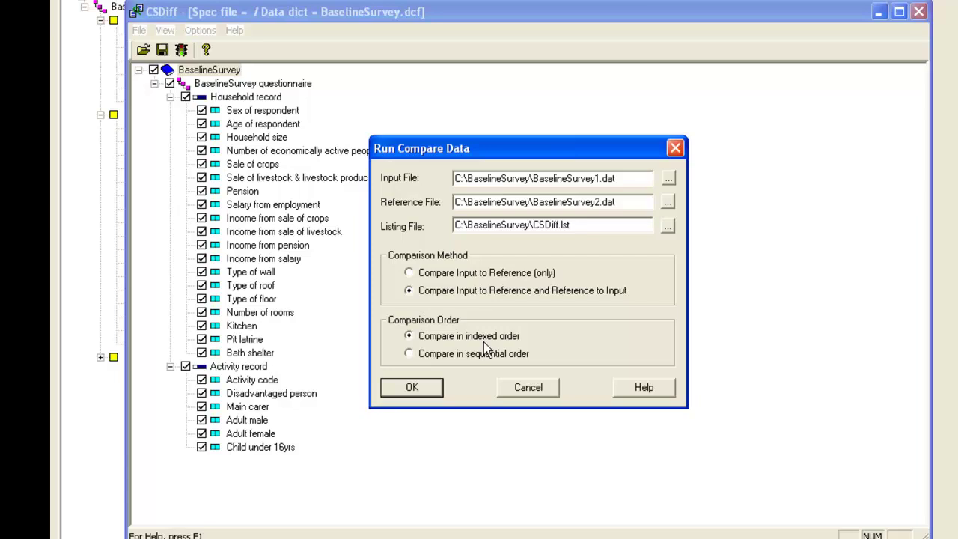
Run the comparison and view the CSDiff.lst listing with differences and missing cases
{"action": "left_click", "coordinate": [411, 387]}
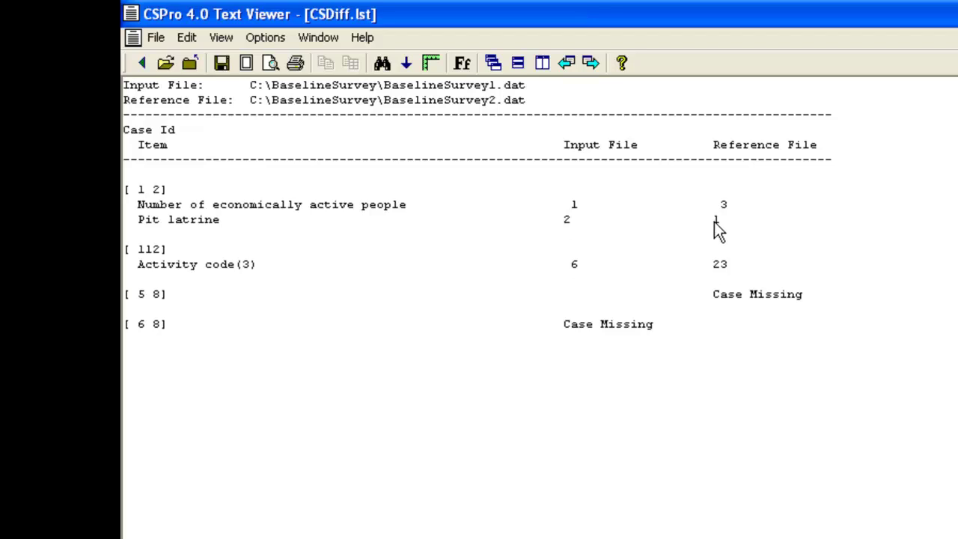
{"action": "left_click", "coordinate": [565, 220]}
{"action": "type", "text": "2"}
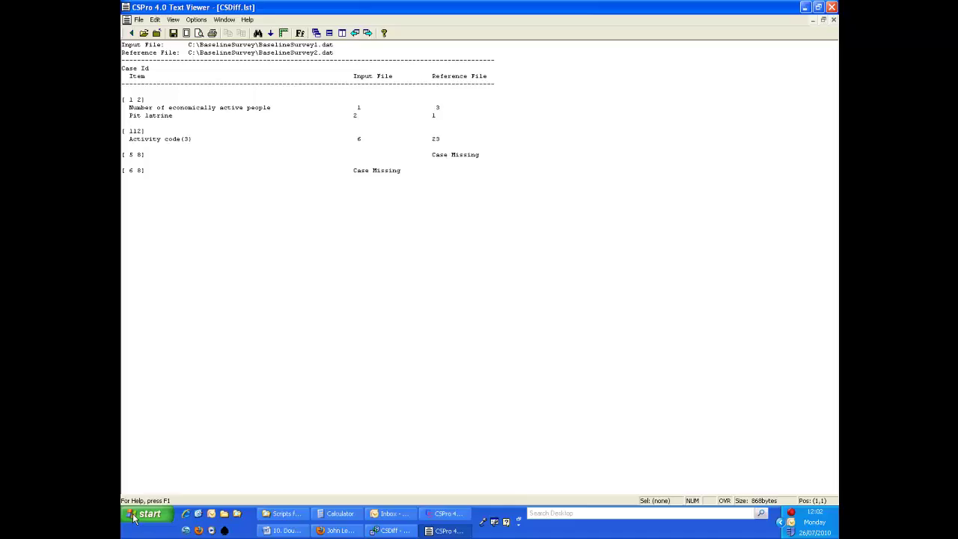
Launch CSPro 4.0 Data Entry from All Programs in the Start menu
{"action": "left_click", "coordinate": [147, 516]}
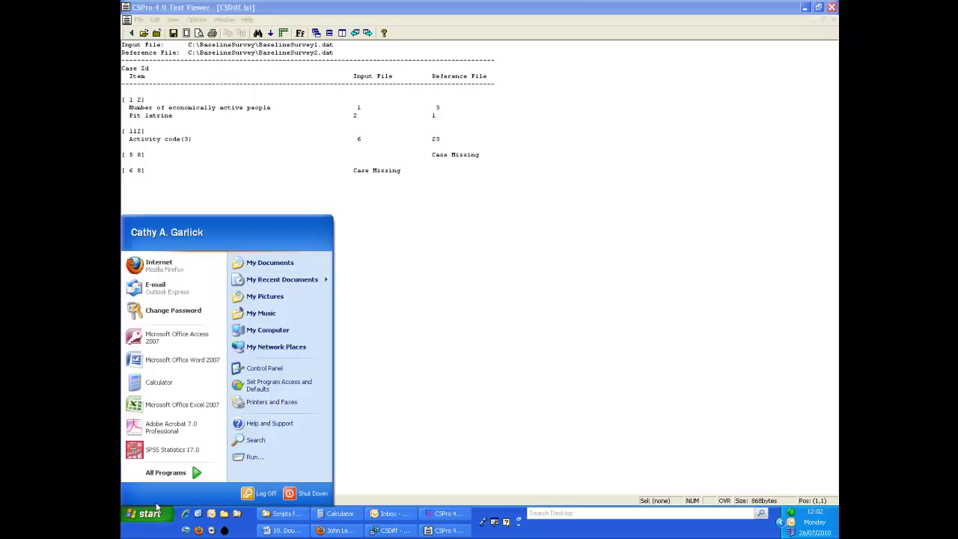
{"action": "left_click", "coordinate": [180, 472]}
{"action": "mouse_move", "coordinate": [240, 327]}
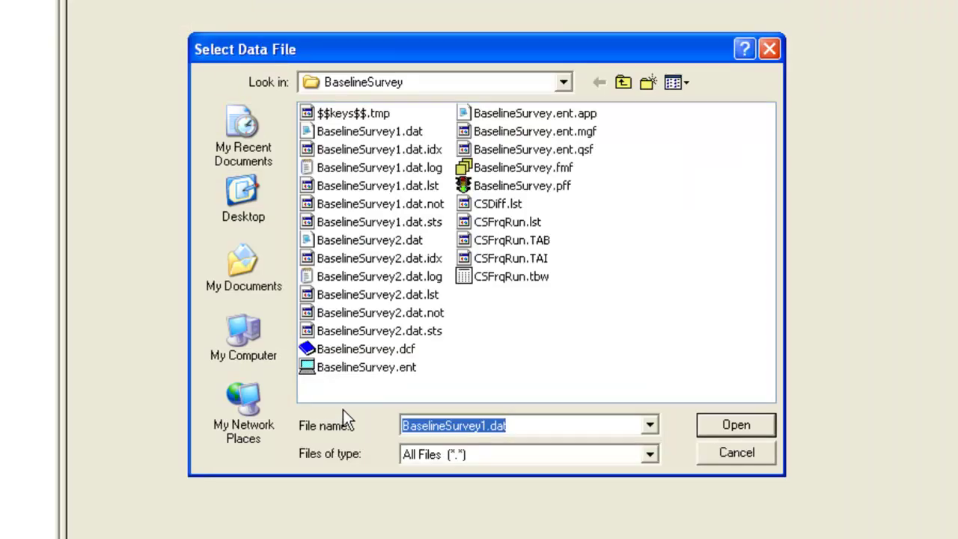
Open BaselineSurvey1.dat and confirm with the operator's ID
{"action": "mouse_move", "coordinate": [375, 134]}
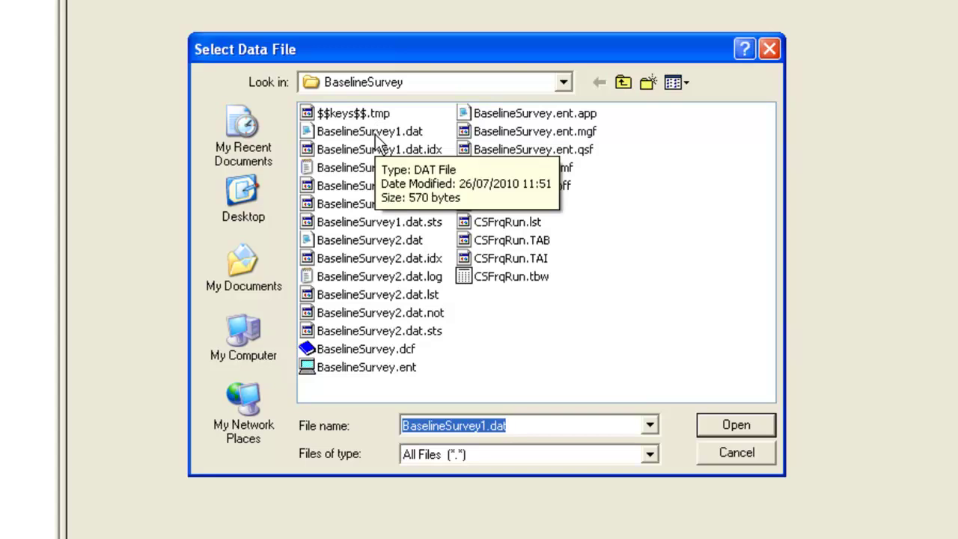
{"action": "left_click", "coordinate": [385, 132]}
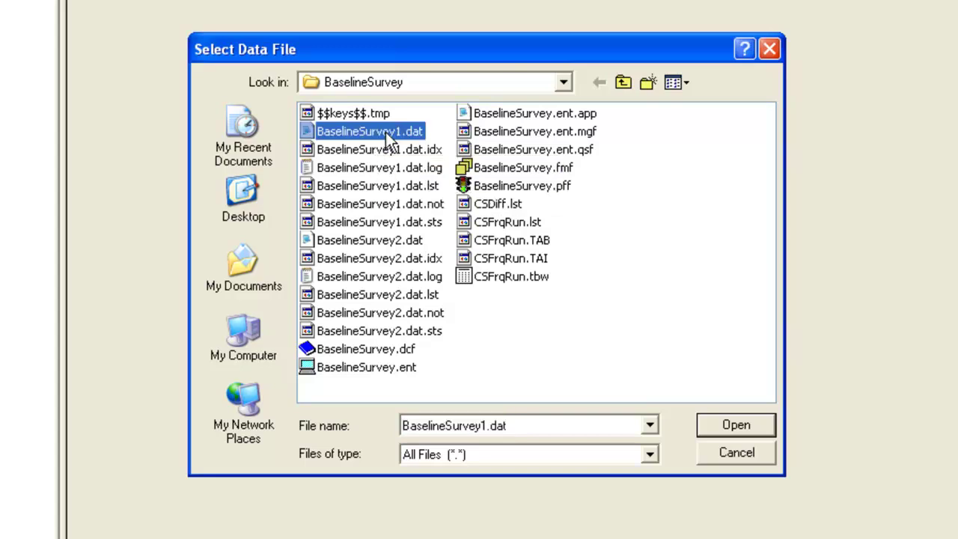
{"action": "left_click", "coordinate": [749, 432]}
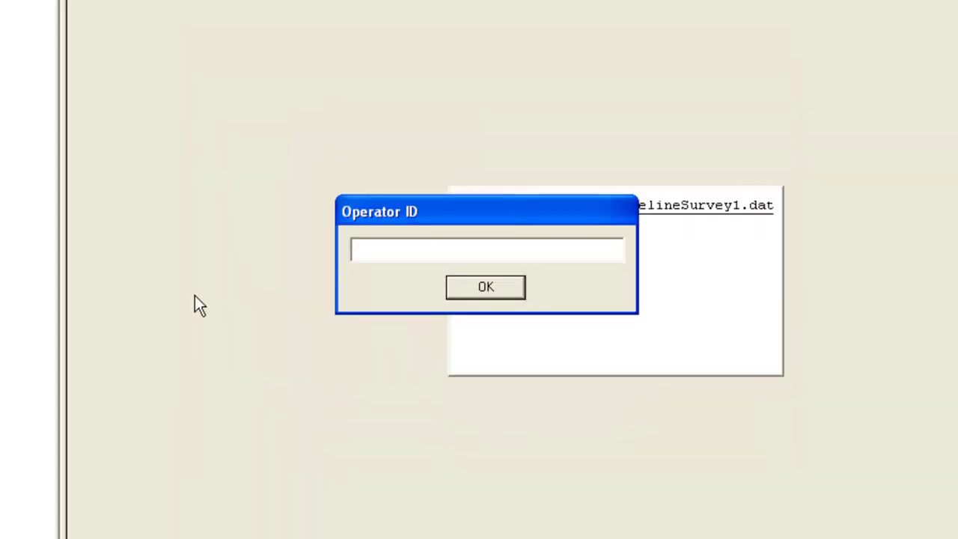
{"action": "type", "text": "Cathy"}
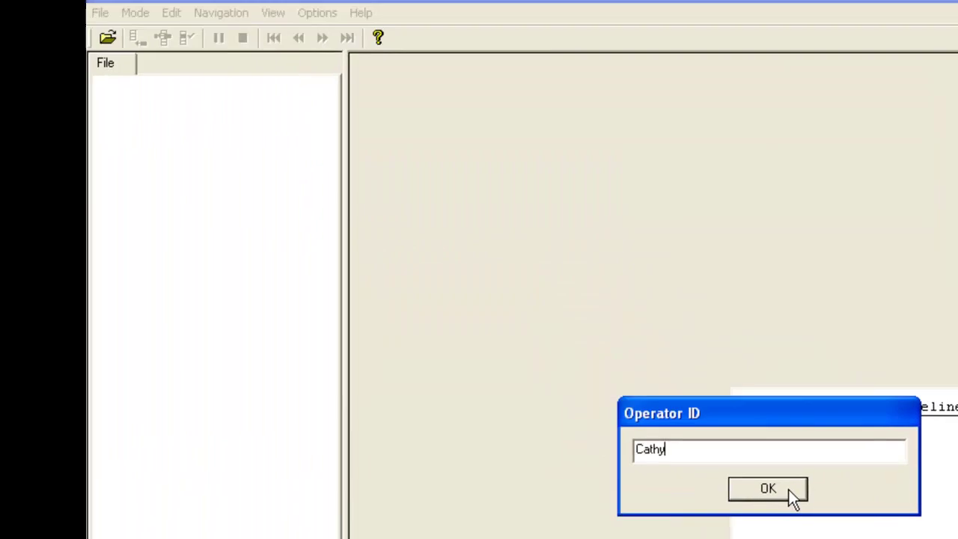
{"action": "left_click", "coordinate": [768, 489]}
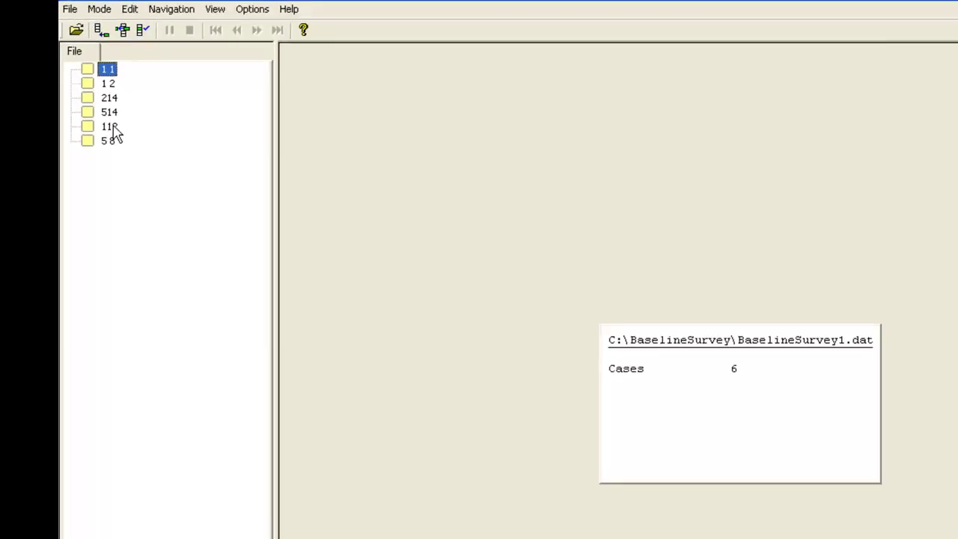
In case 112, change the row-3 activity code on the Economic Activities page to 23
{"action": "double_click", "coordinate": [187, 177]}
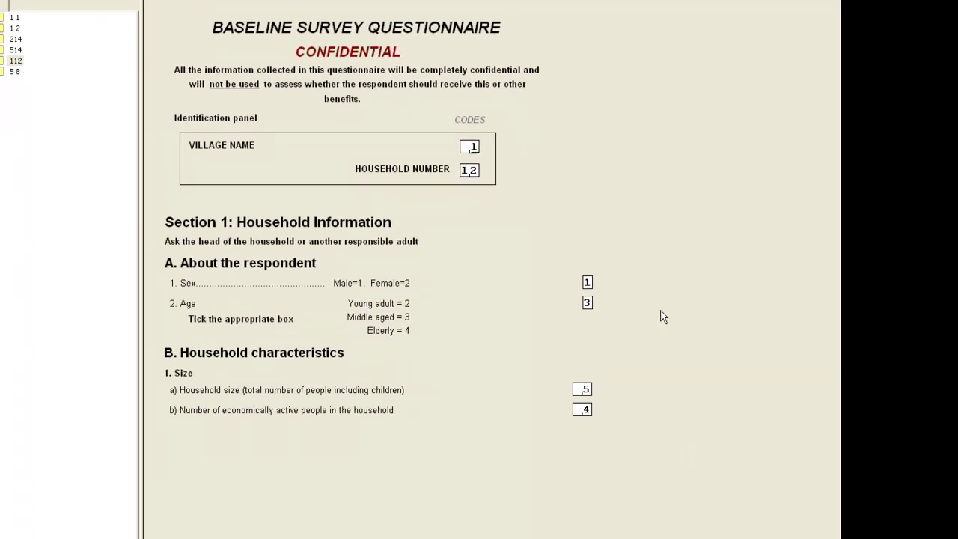
{"action": "key", "text": "Page_Down"}
{"action": "key", "text": "Page_Down"}
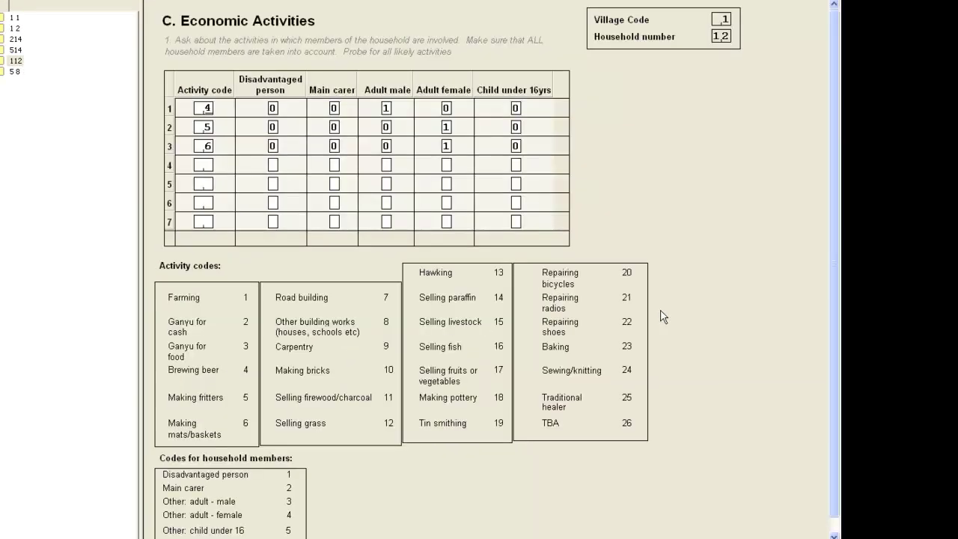
{"action": "left_click", "coordinate": [209, 149]}
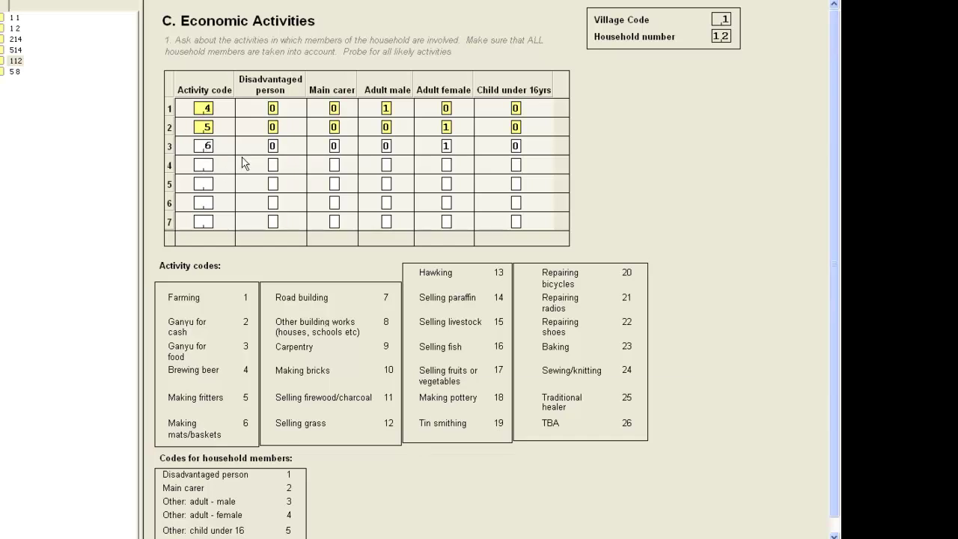
{"action": "type", "text": "23"}
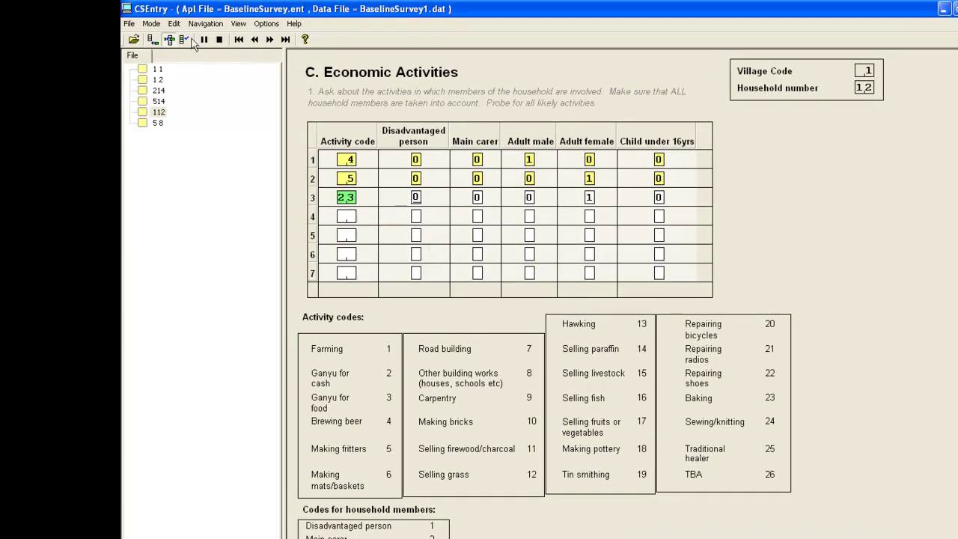
Stop modifying, finish, and accept the corrected case 112
{"action": "left_click", "coordinate": [151, 23]}
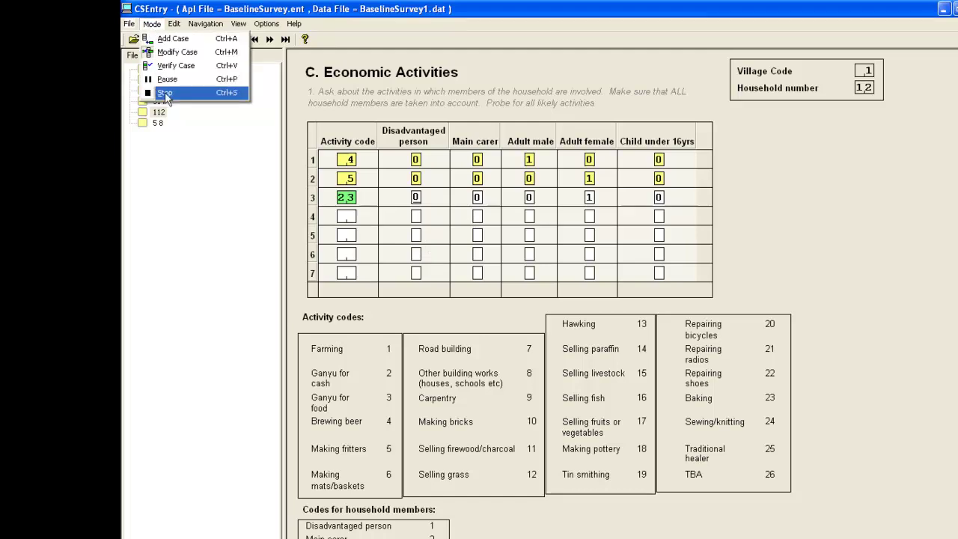
{"action": "left_click", "coordinate": [165, 92]}
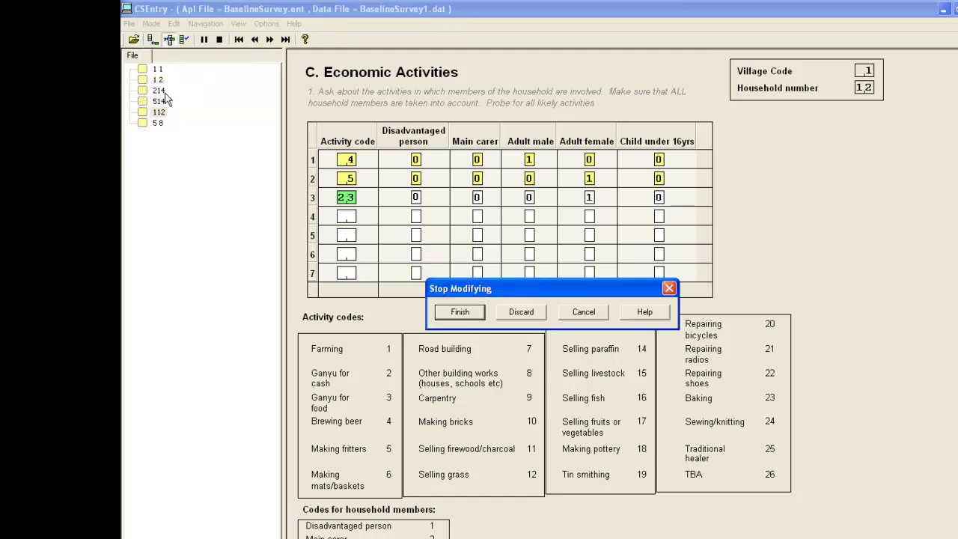
{"action": "left_click", "coordinate": [457, 317]}
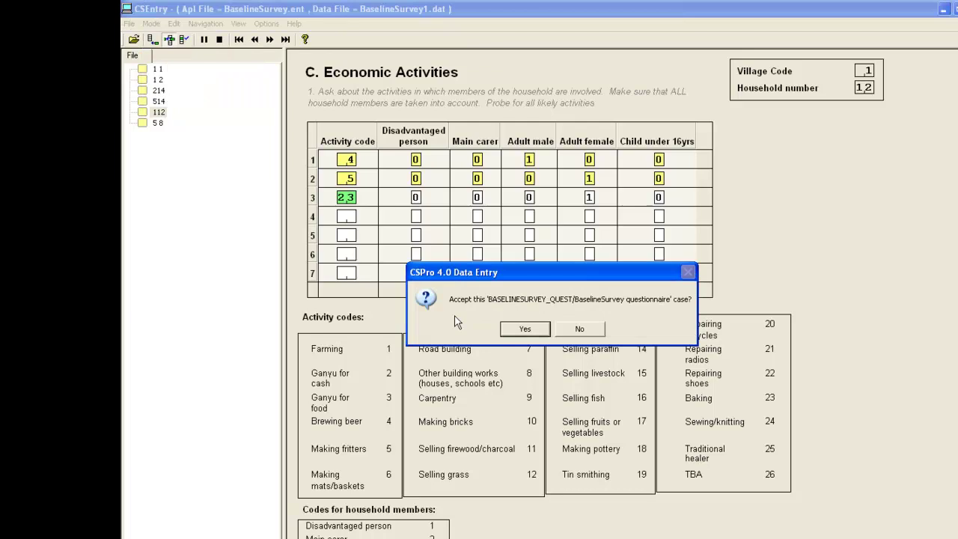
{"action": "left_click", "coordinate": [524, 329]}
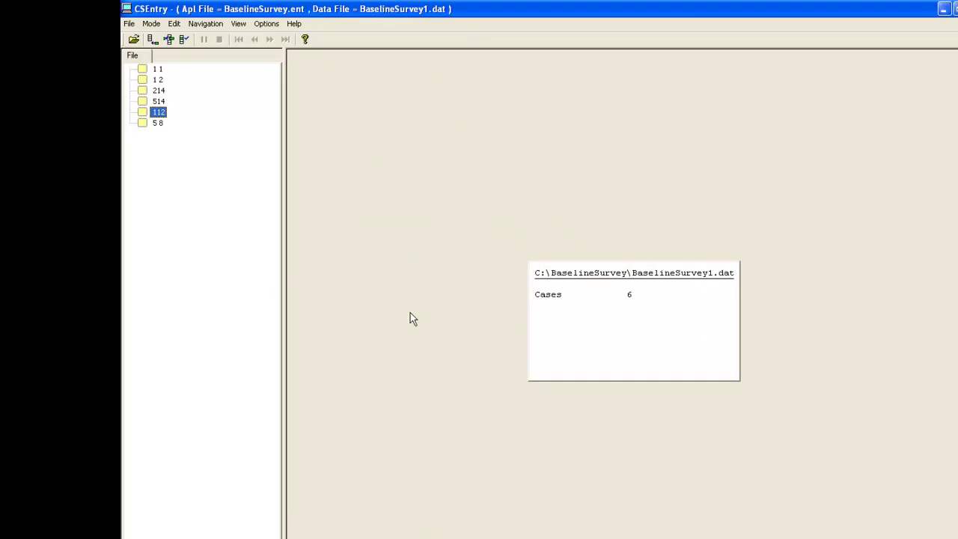
Open BaselineSurvey2.dat as the data file in CSEntry
{"action": "left_click", "coordinate": [134, 39]}
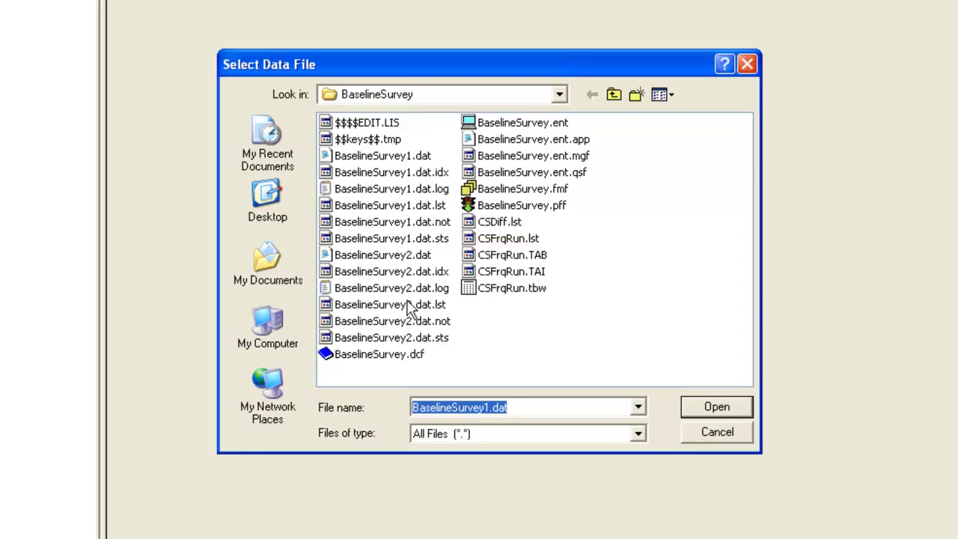
{"action": "left_click", "coordinate": [395, 260]}
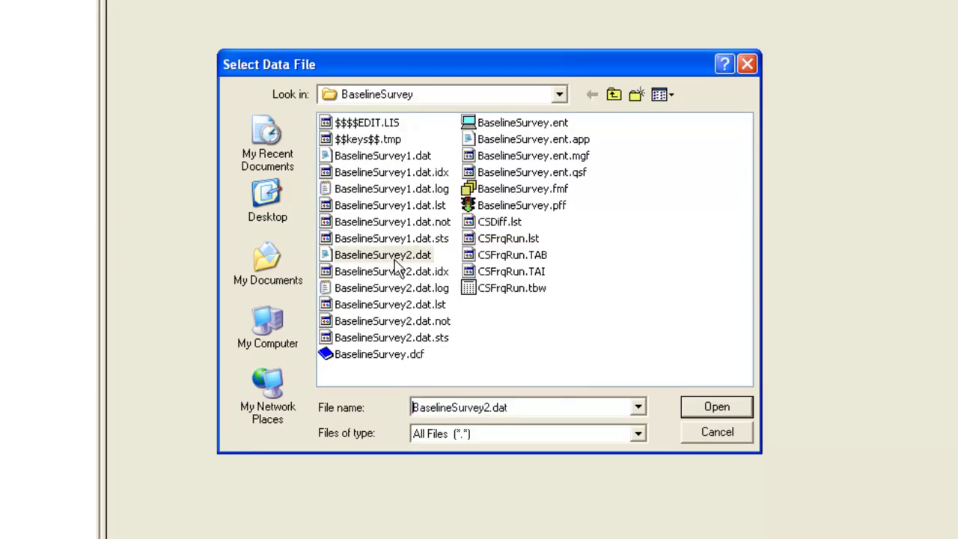
{"action": "left_click", "coordinate": [689, 407]}
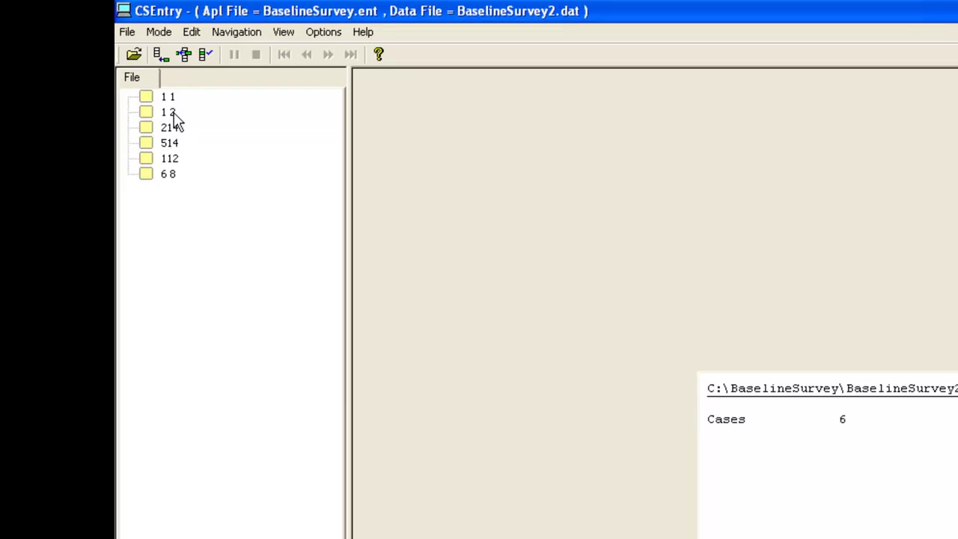
In case 1 2, enter 1 for economically active people and 2 for pit latrine, then save
{"action": "double_click", "coordinate": [168, 114]}
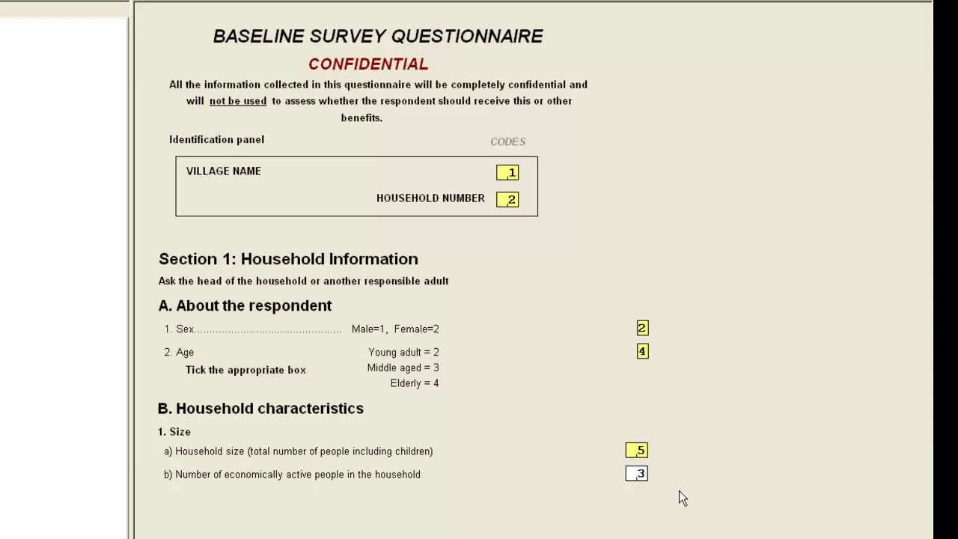
{"action": "type", "text": "1"}
{"action": "key", "text": "Return"}
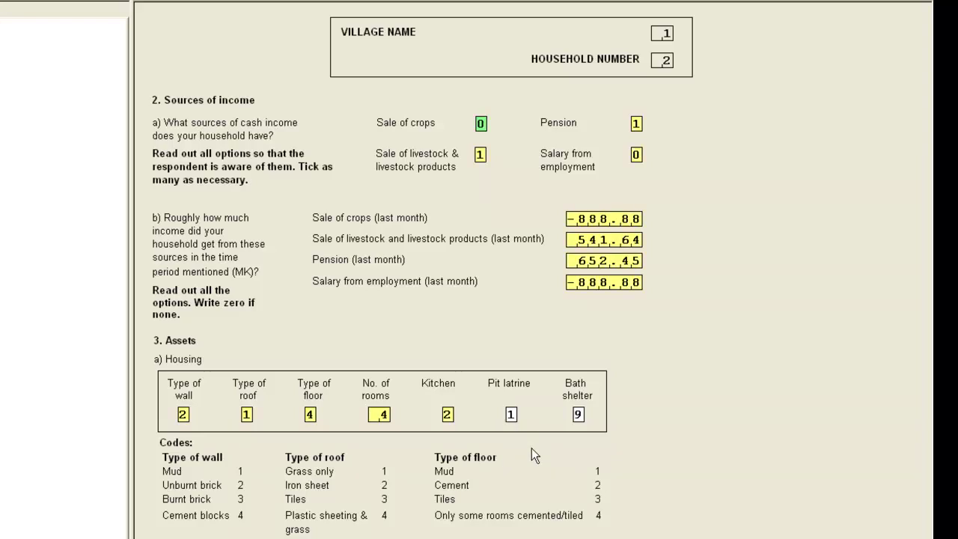
{"action": "type", "text": "2"}
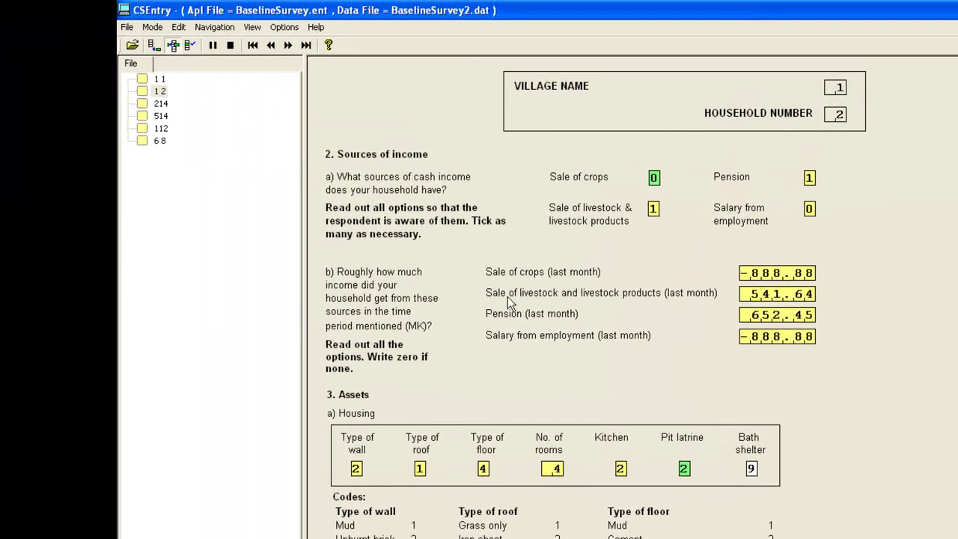
{"action": "left_click", "coordinate": [231, 46]}
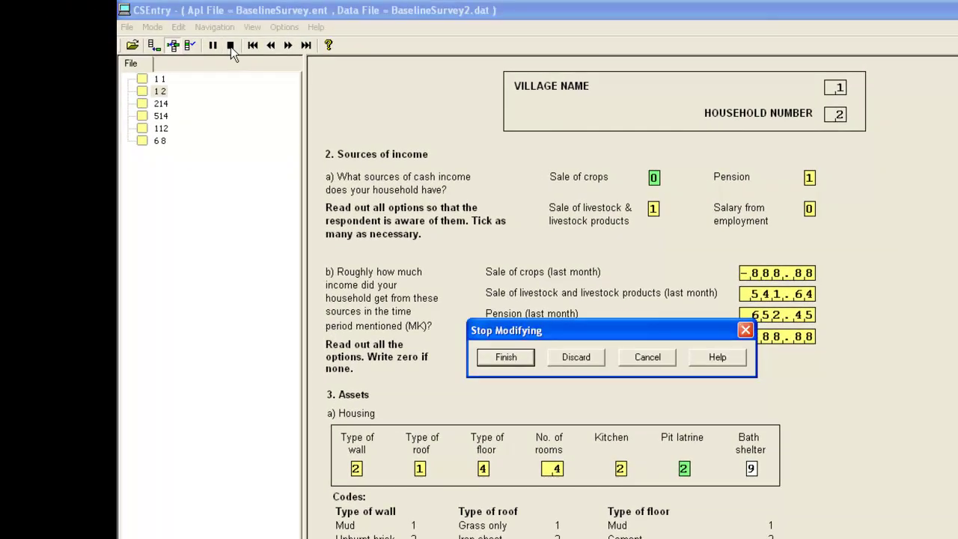
{"action": "left_click", "coordinate": [506, 357]}
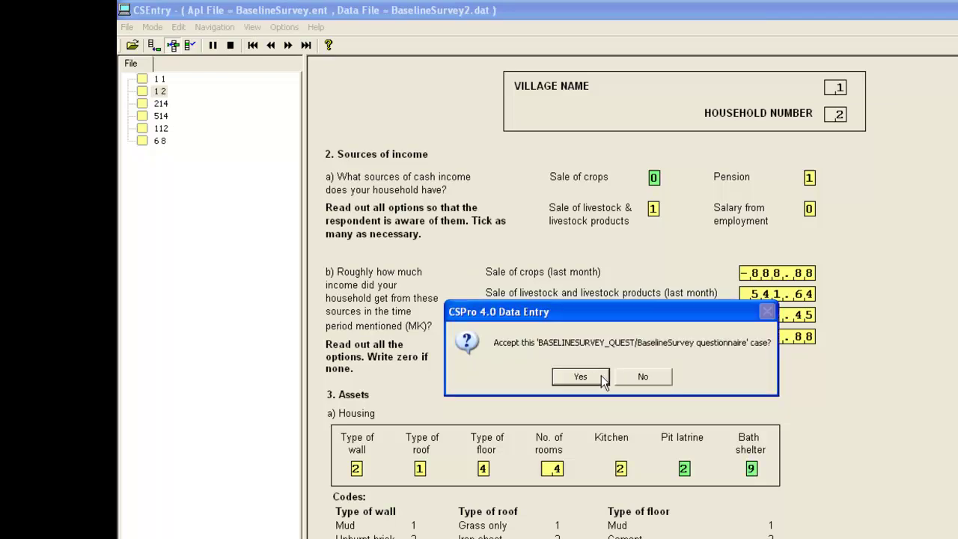
{"action": "left_click", "coordinate": [577, 317]}
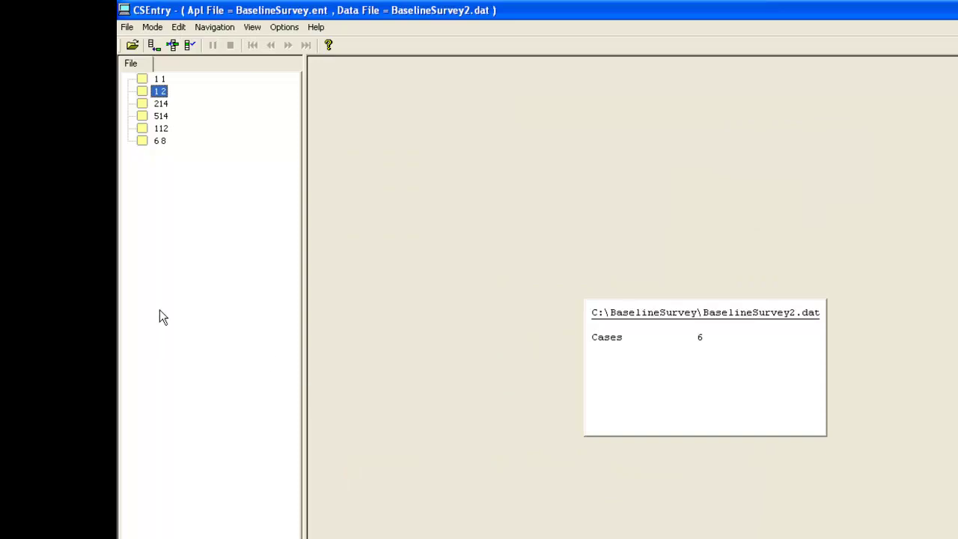
Change case 6 8's Village Name code to 5 and save it as case 5 8
{"action": "double_click", "coordinate": [161, 142]}
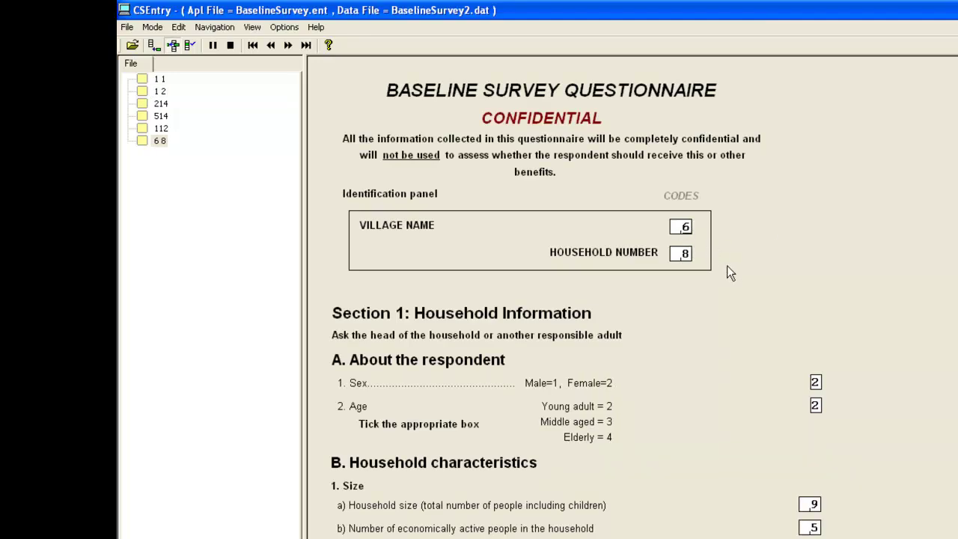
{"action": "type", "text": "5"}
{"action": "left_click", "coordinate": [227, 45]}
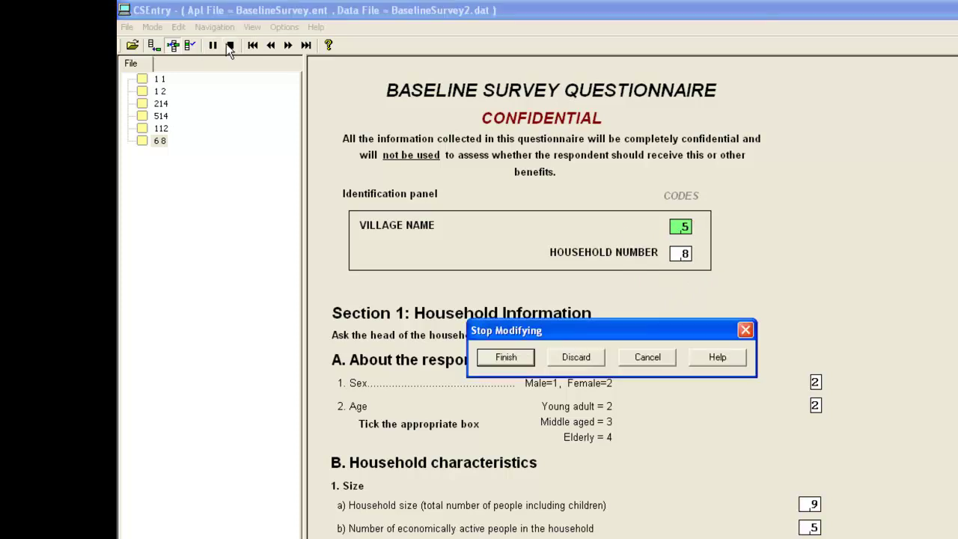
{"action": "left_click", "coordinate": [527, 359]}
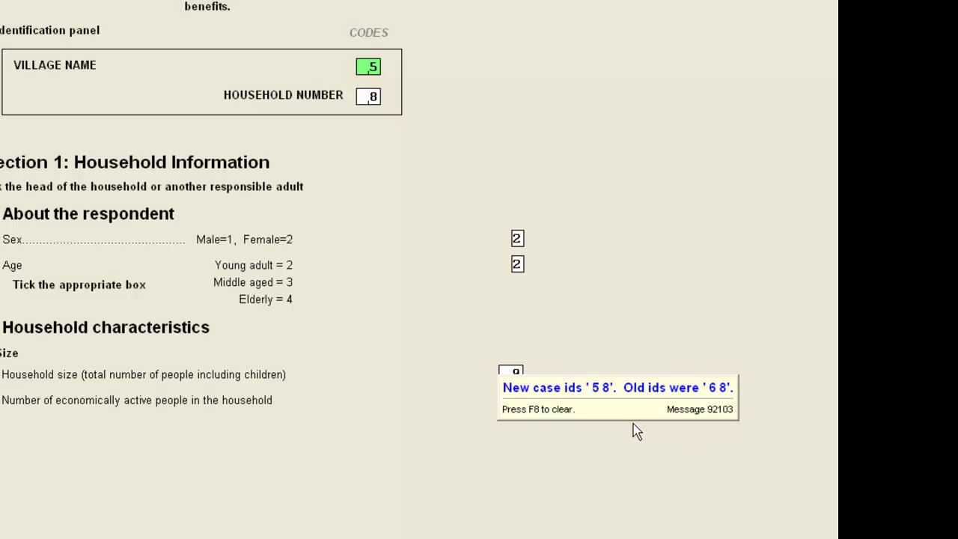
{"action": "type", "text": "5"}
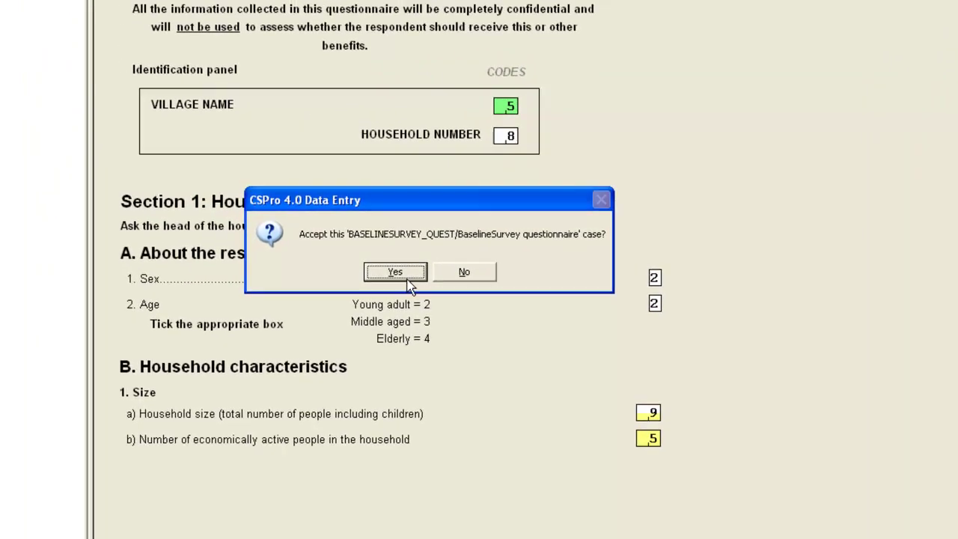
{"action": "left_click", "coordinate": [407, 275]}
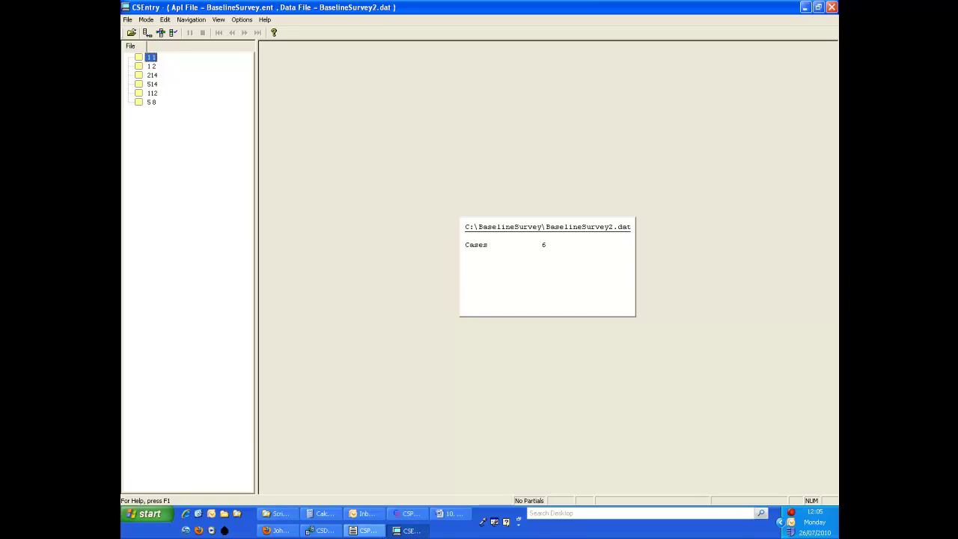
Rerun the two-way comparison of BaselineSurvey1.dat and BaselineSurvey2.dat, which finds no differences
{"action": "left_click", "coordinate": [322, 530]}
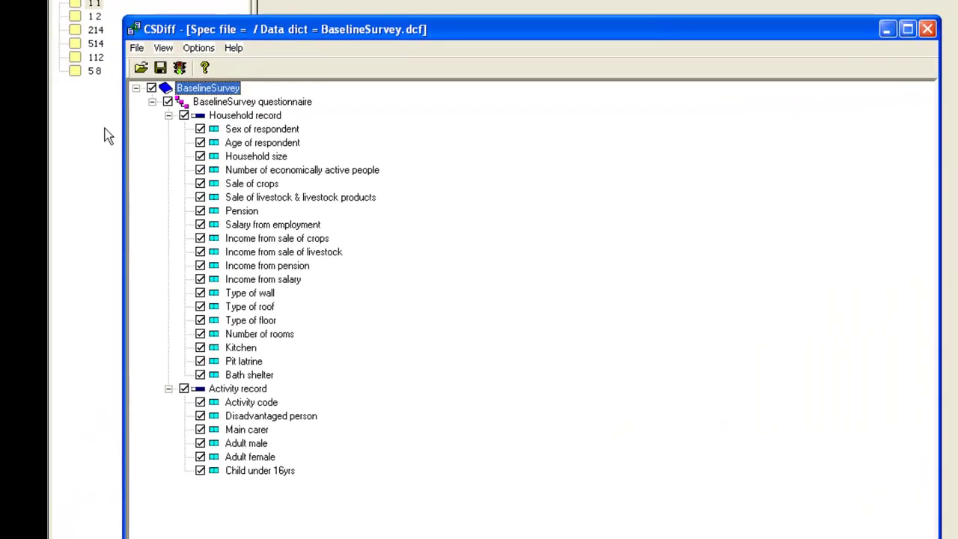
{"action": "left_click", "coordinate": [179, 67]}
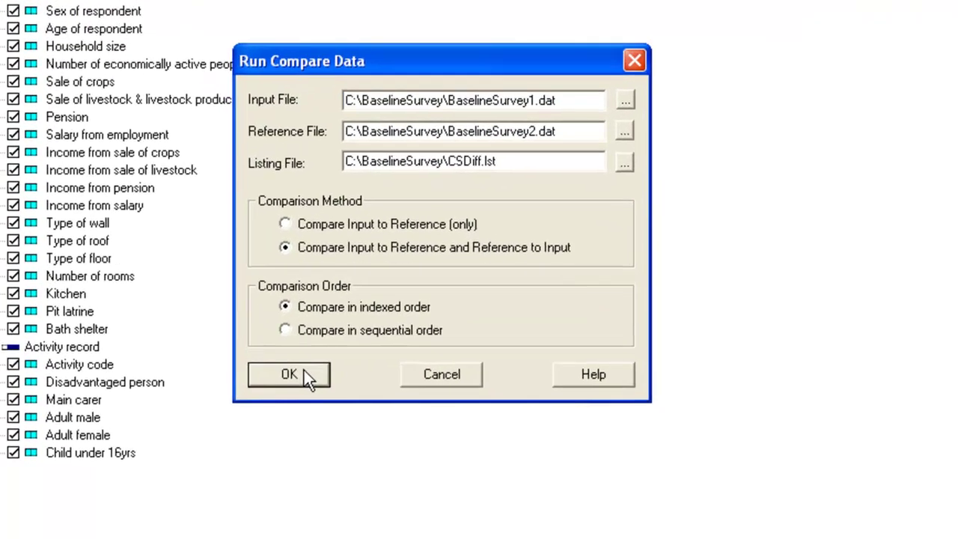
{"action": "left_click", "coordinate": [378, 398]}
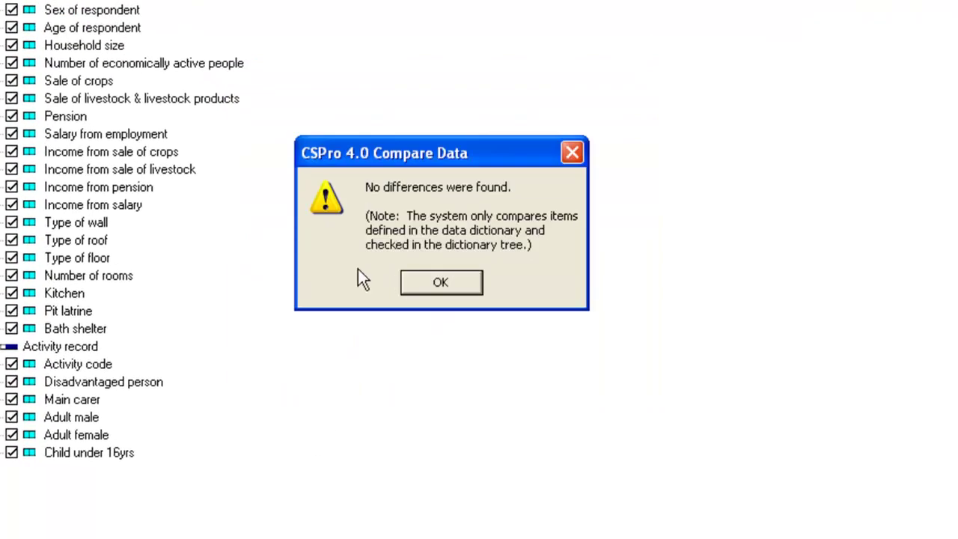